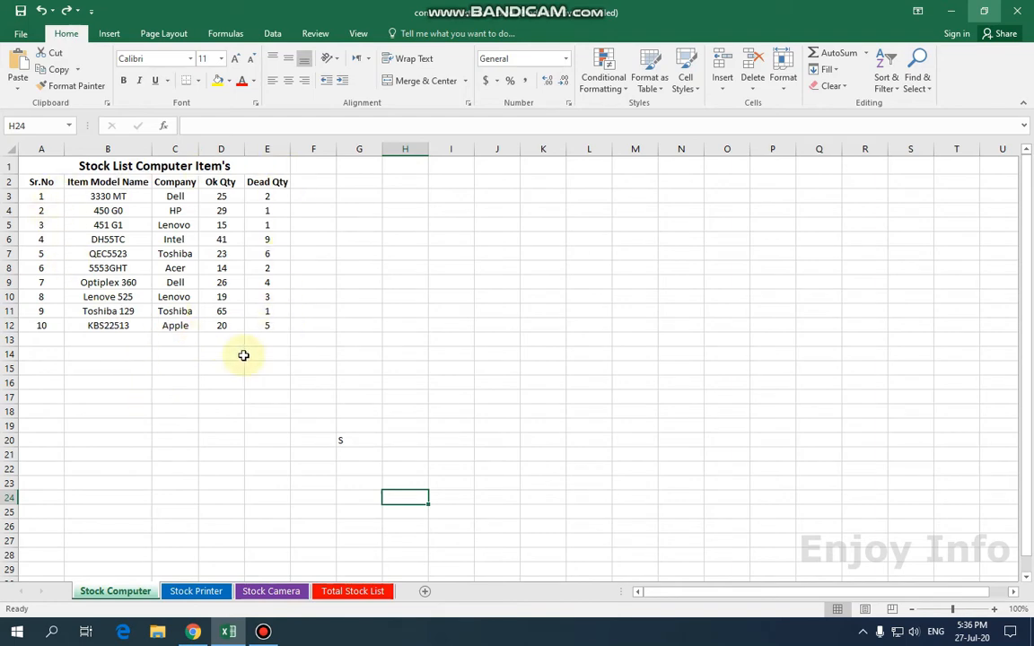
Review the Stock Computer, Stock Printer and Stock Camera lists, and select cell A1 on the Total Stock List sheet as the destination
scroll(292, 387, up, 5)
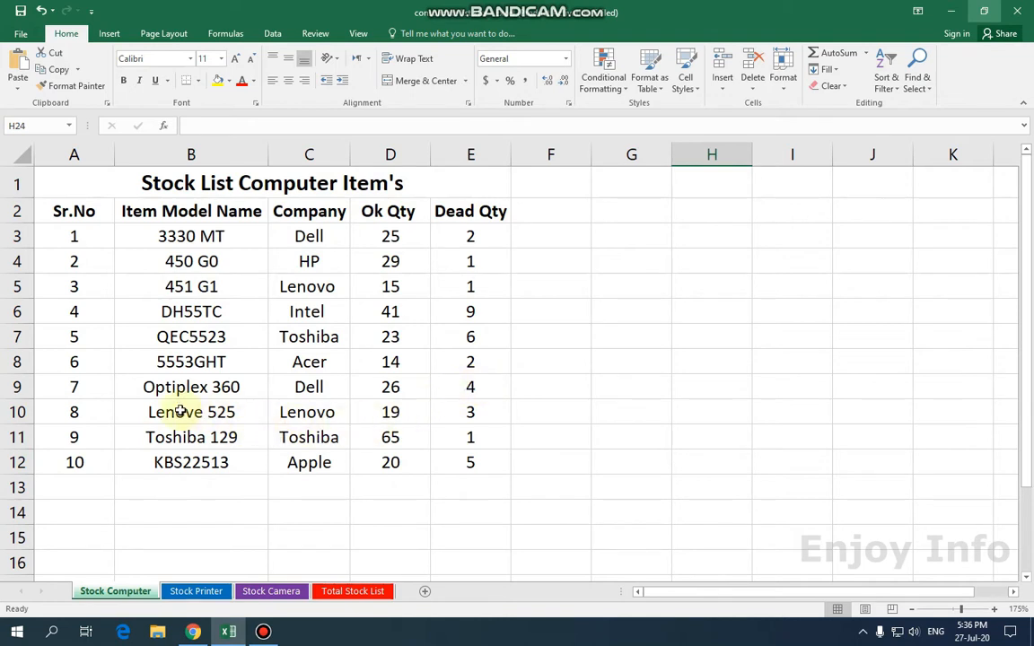
click(352, 594)
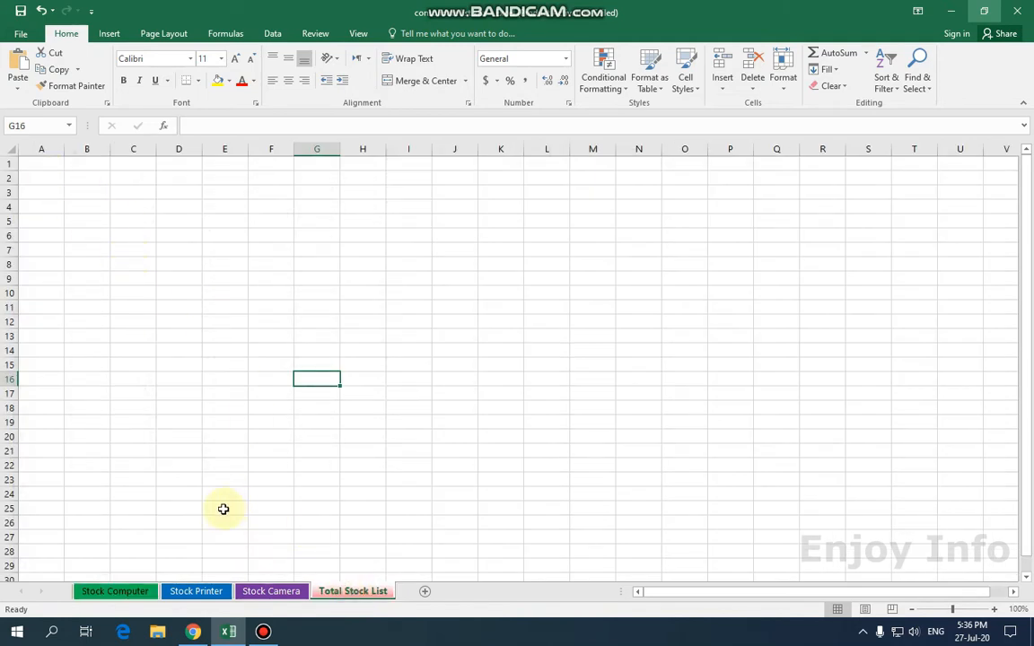
click(124, 591)
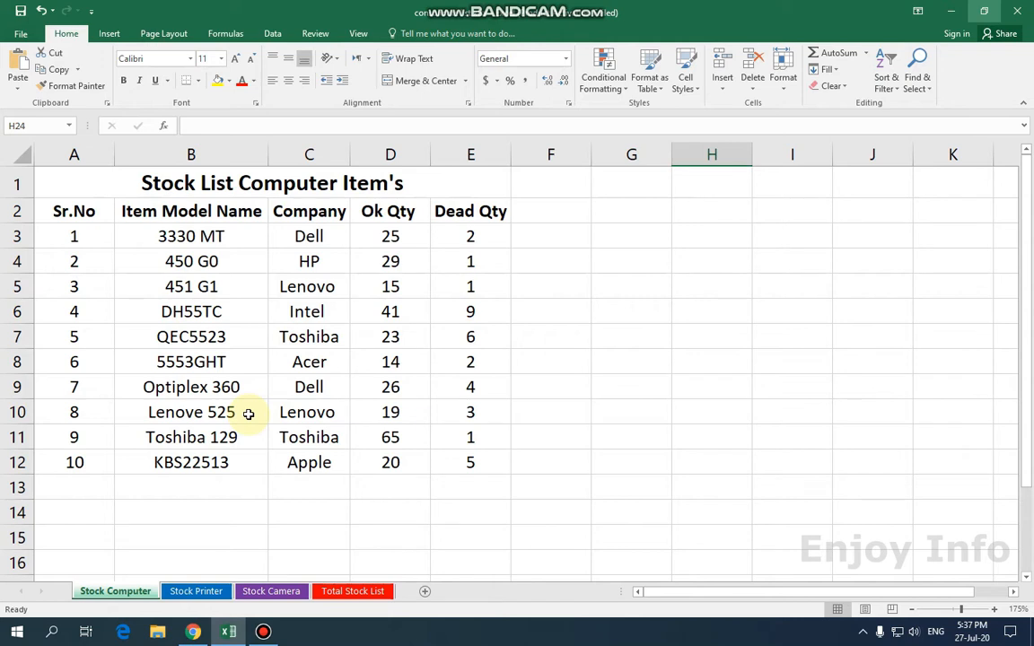
click(336, 590)
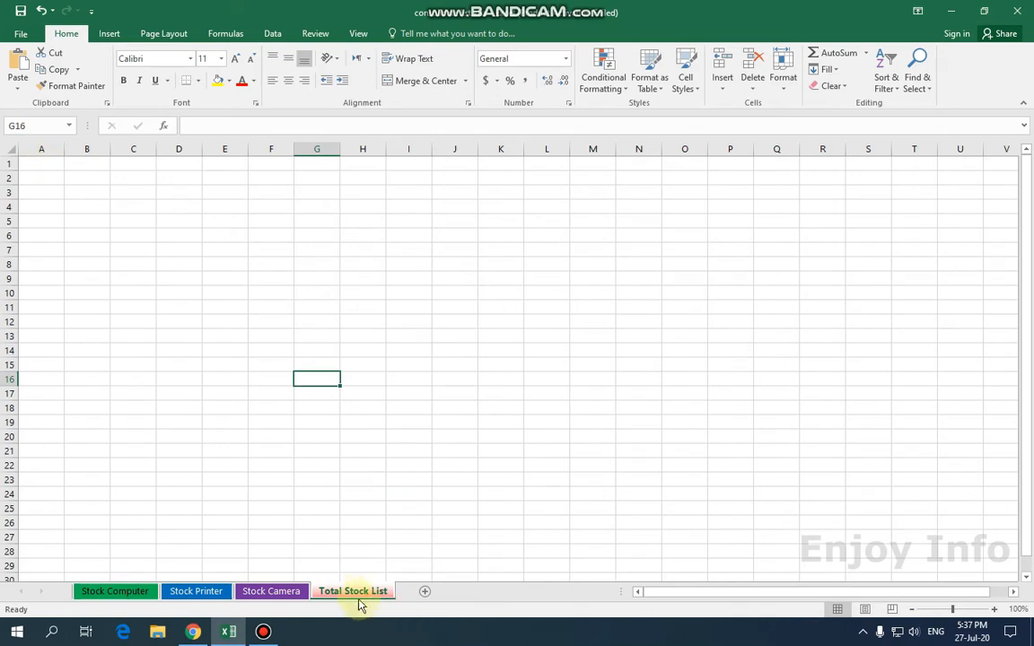
click(43, 163)
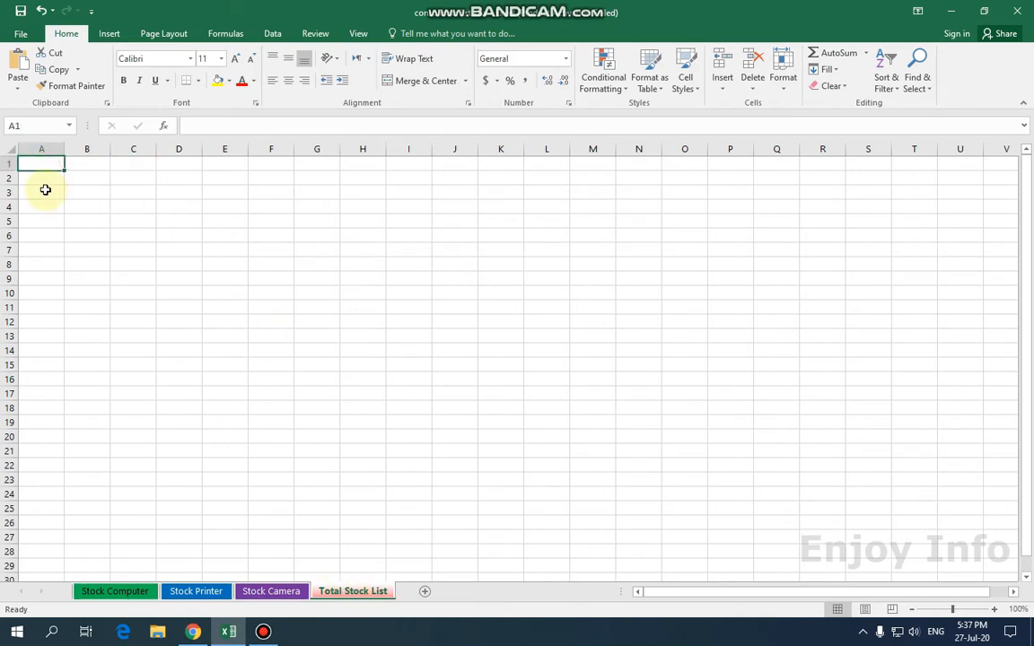
click(134, 590)
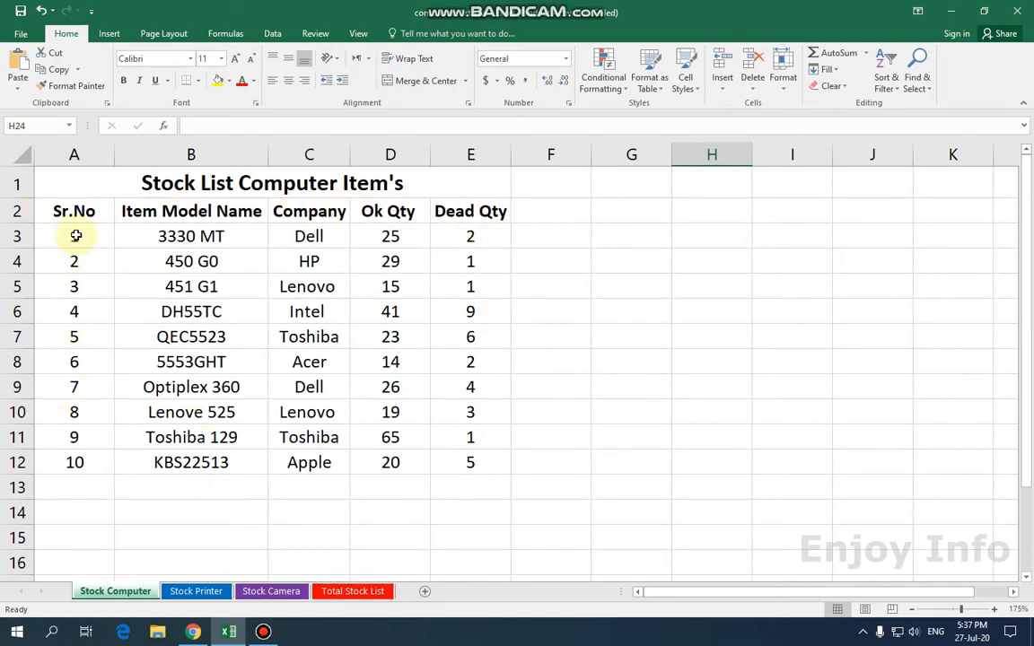
click(196, 593)
click(298, 595)
Start a Consolidate at cell A1 of the Total Stock List sheet, using the Sum function
click(344, 592)
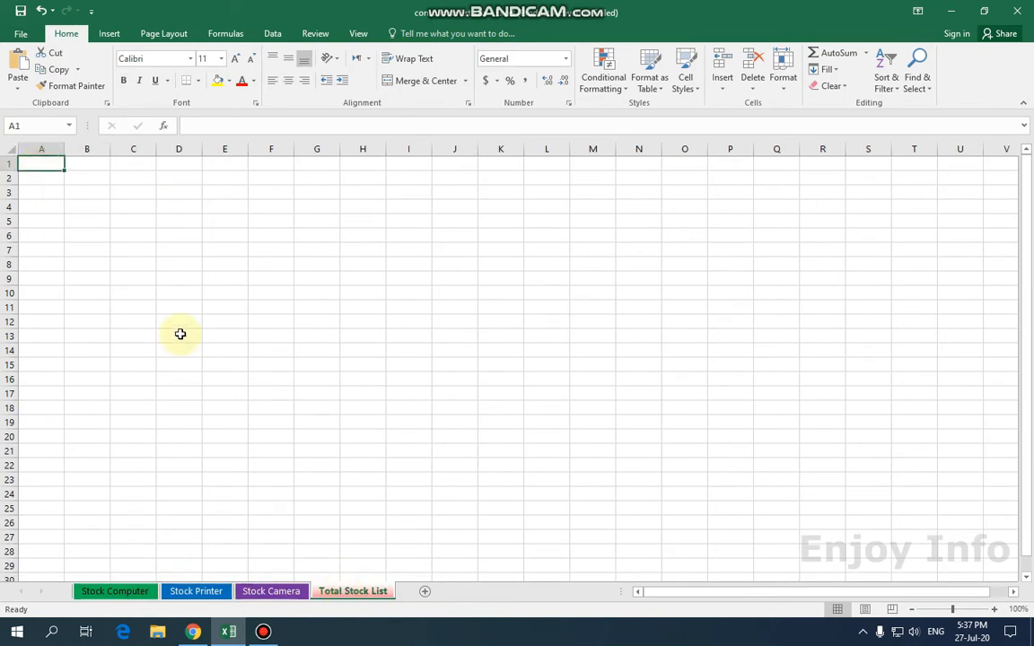
click(271, 39)
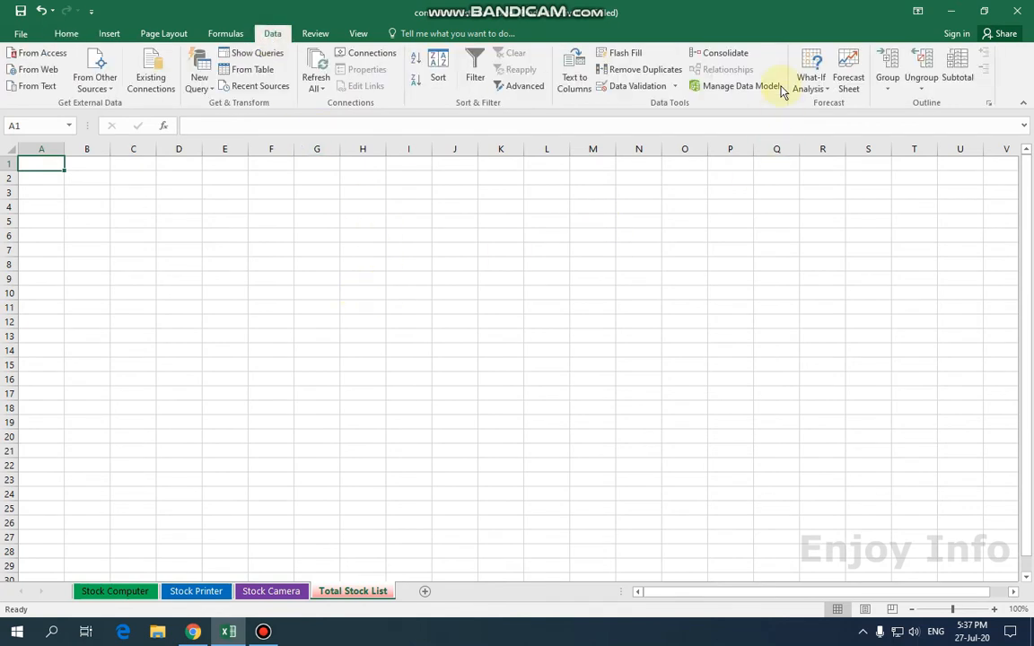
click(730, 56)
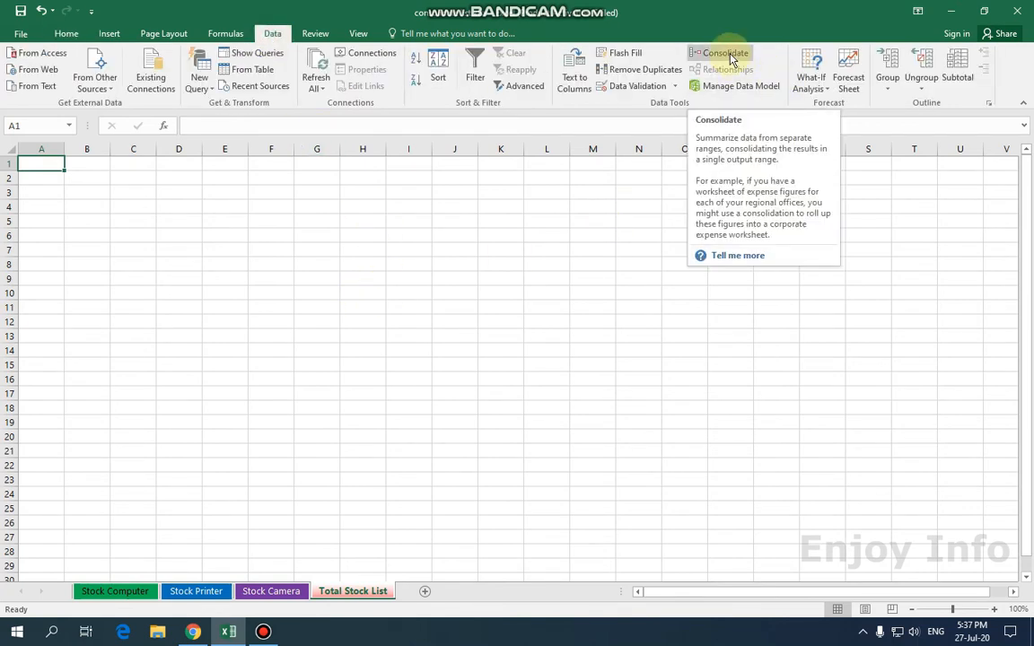
click(730, 55)
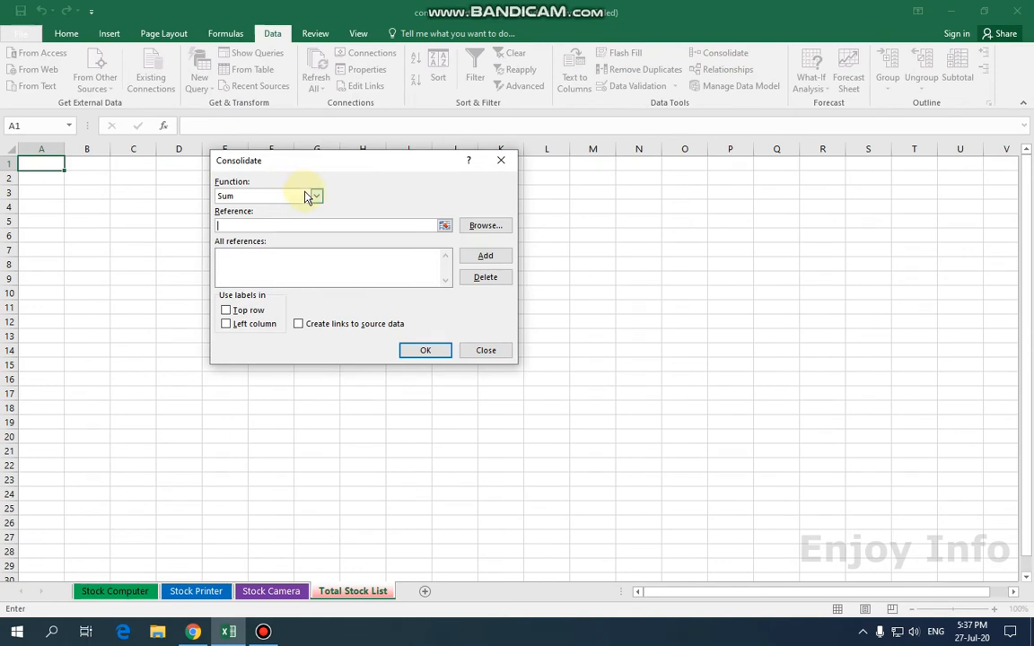
click(314, 195)
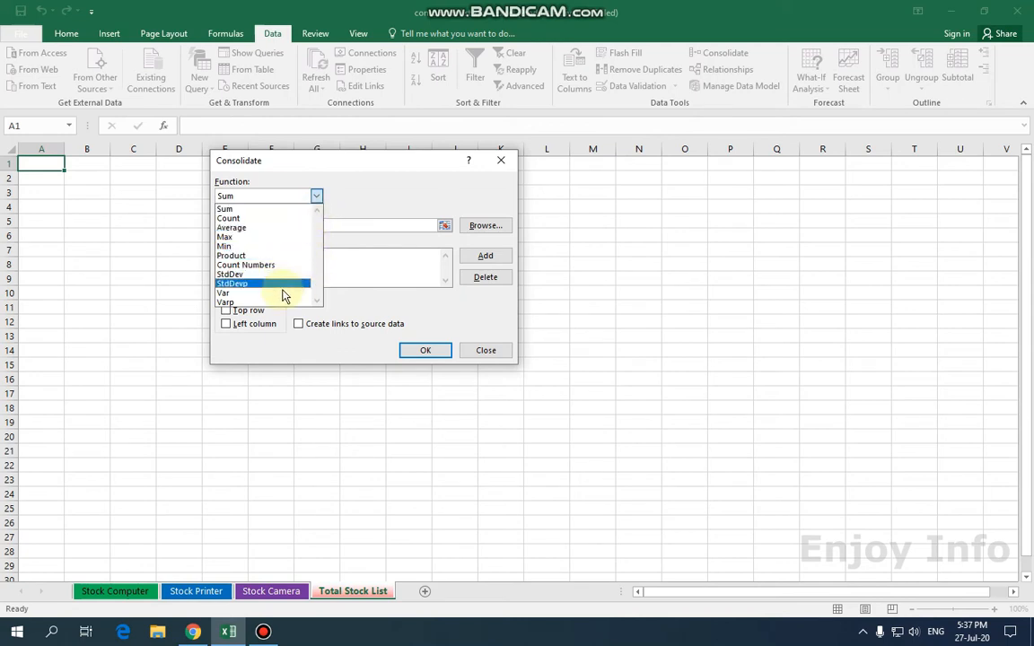
click(294, 169)
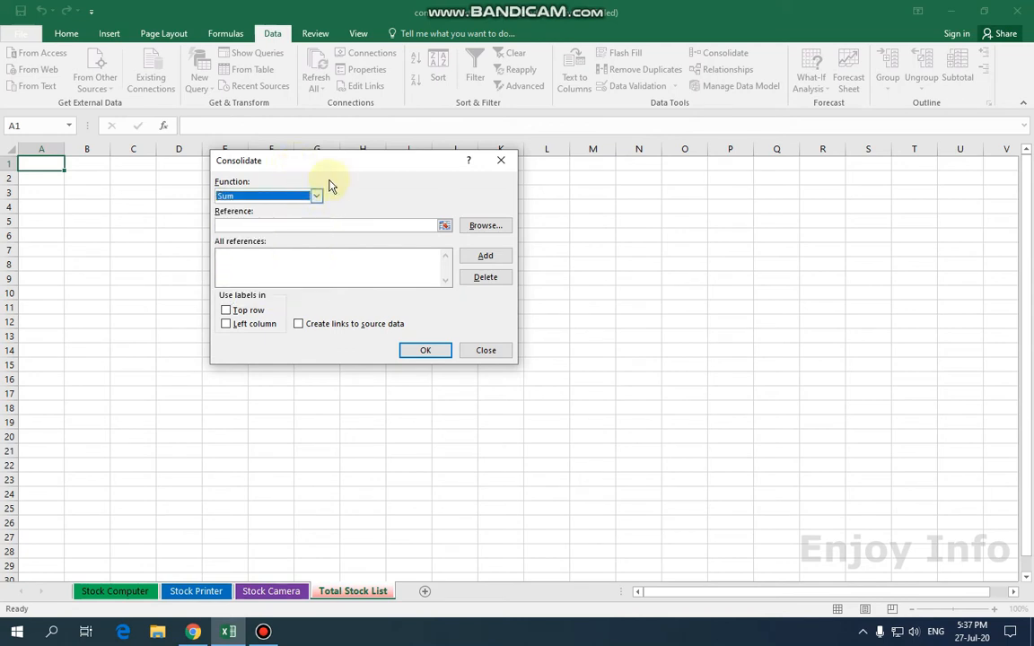
drag(352, 162, 498, 171)
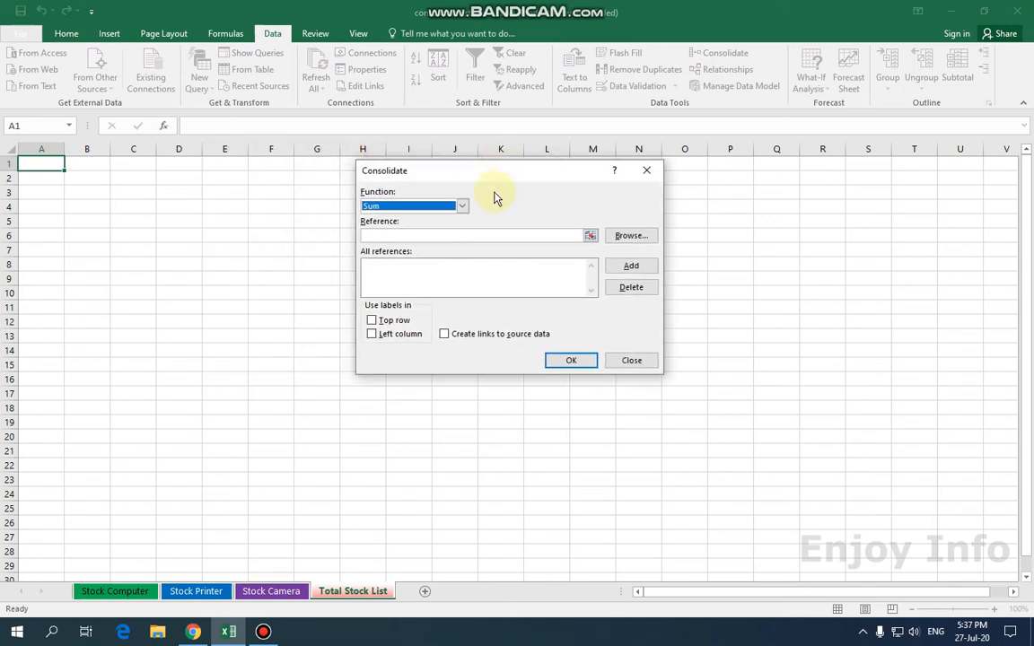
Add range A2:E12 of the Stock Computer sheet to the consolidation references
click(590, 237)
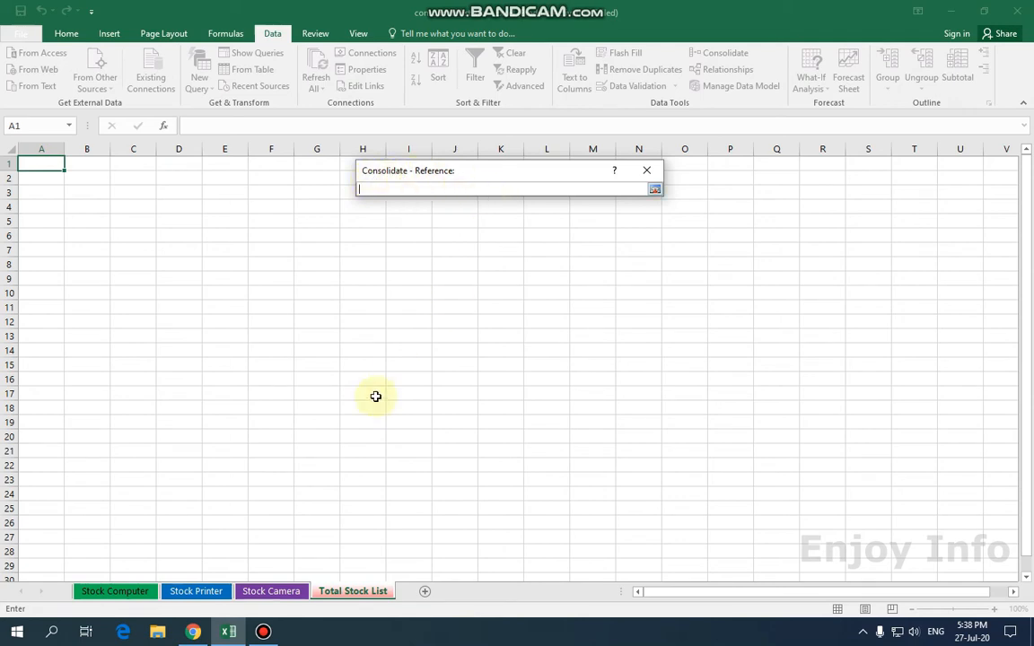
click(117, 591)
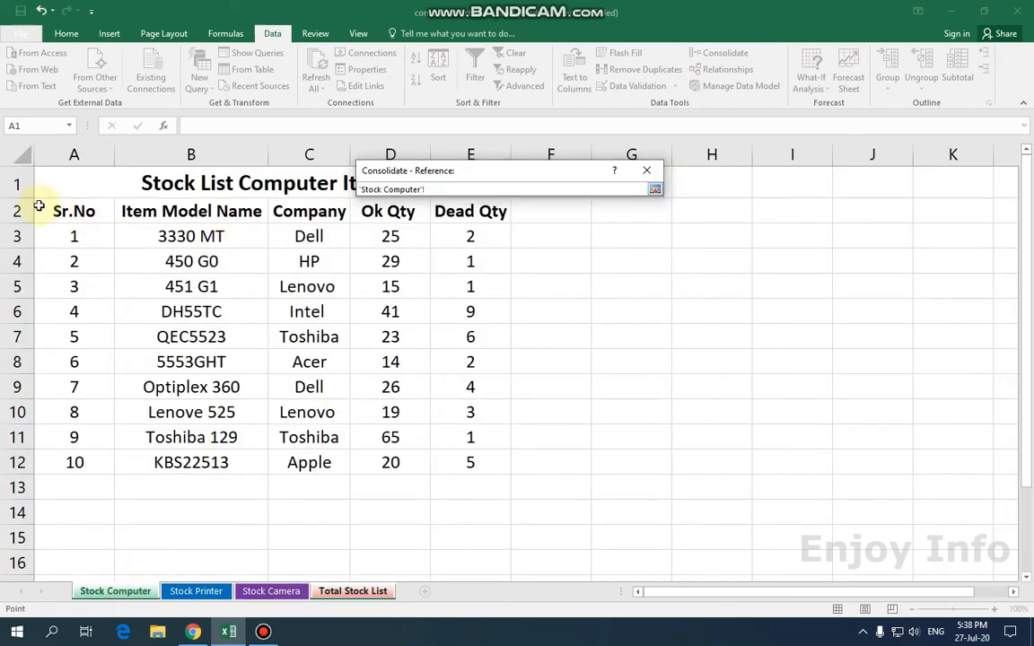
drag(37, 203, 474, 463)
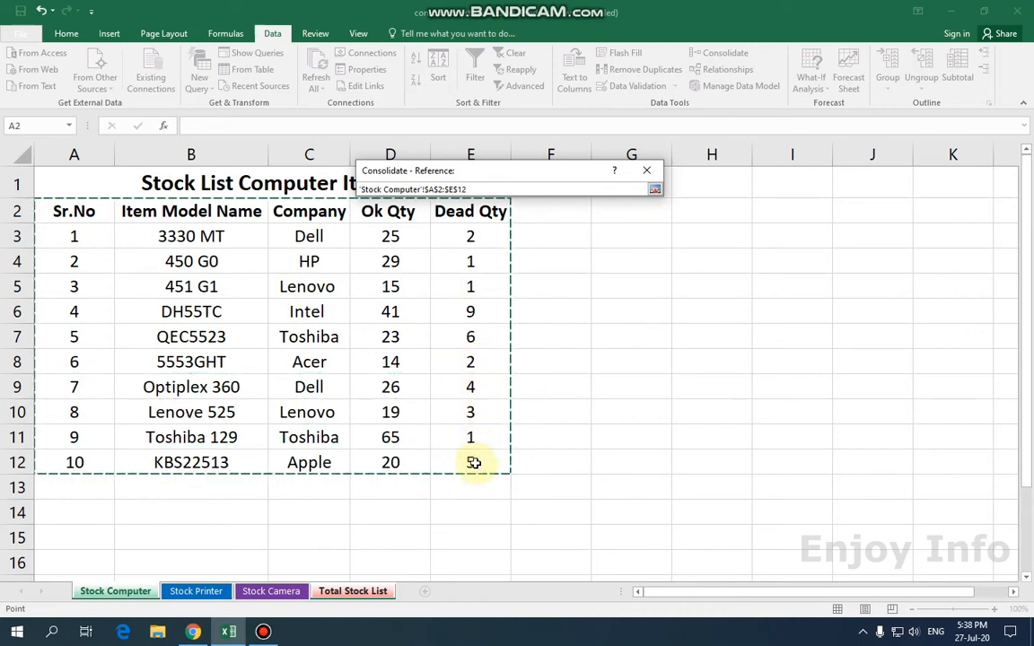
click(656, 189)
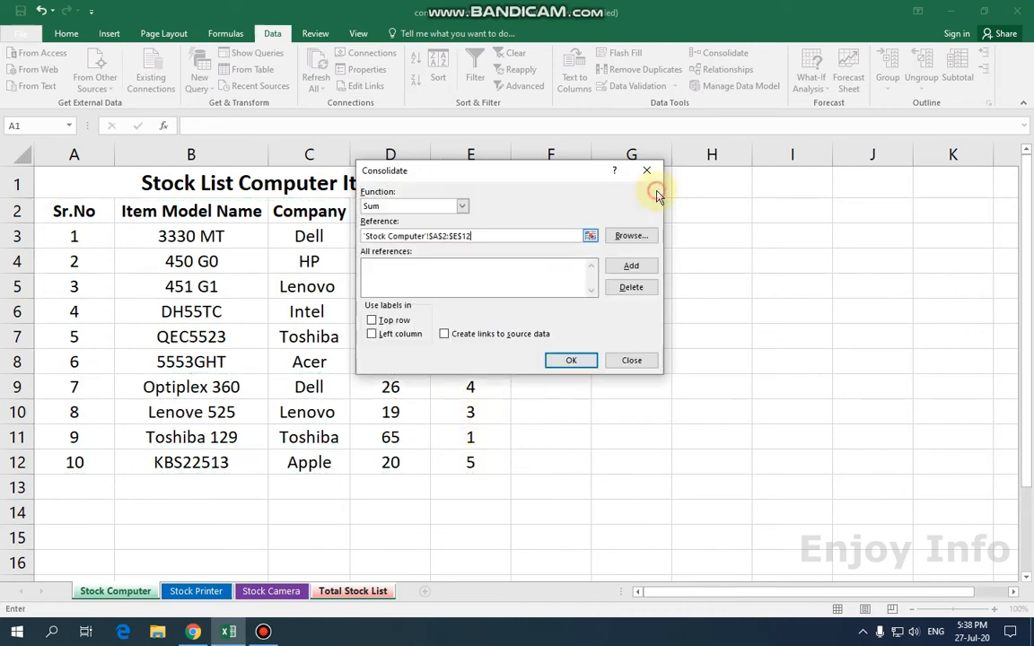
click(628, 269)
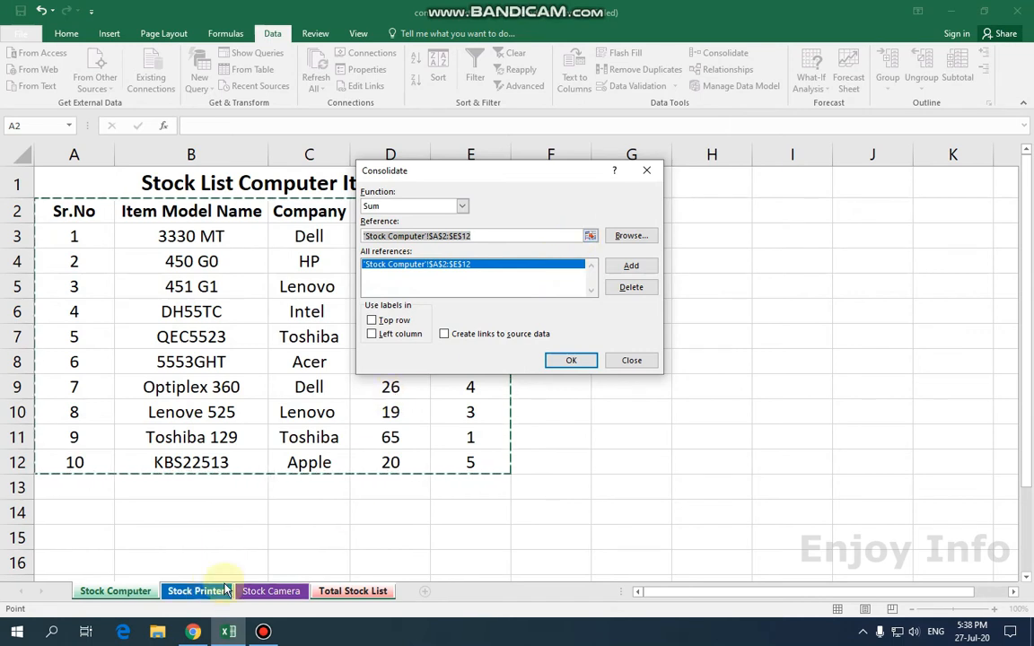
Add range A2:E12 of the Stock Printer sheet to the consolidation references
click(590, 236)
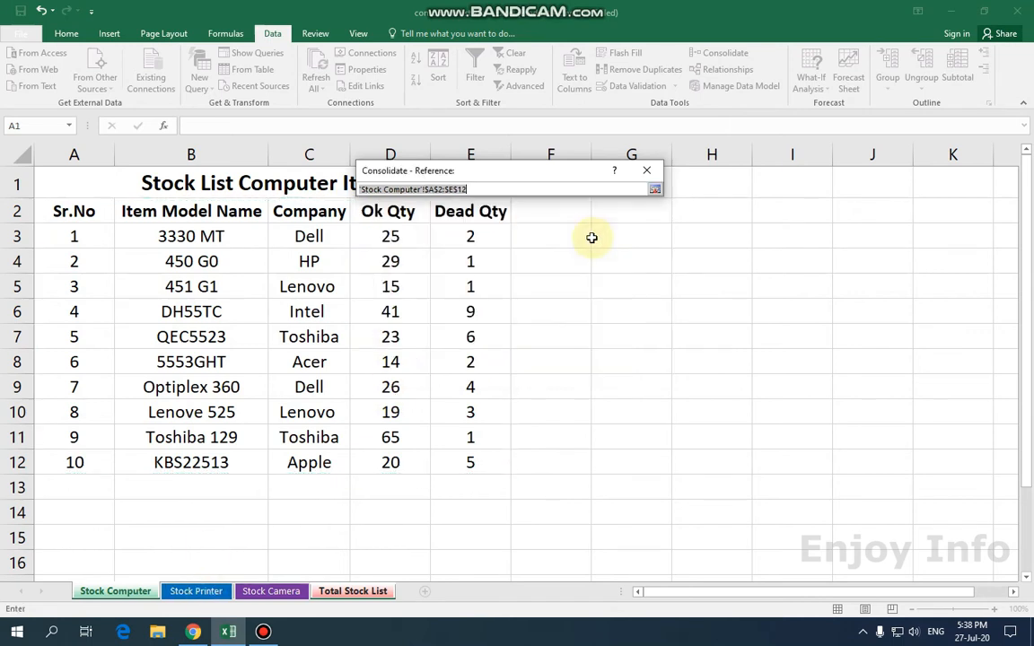
click(179, 593)
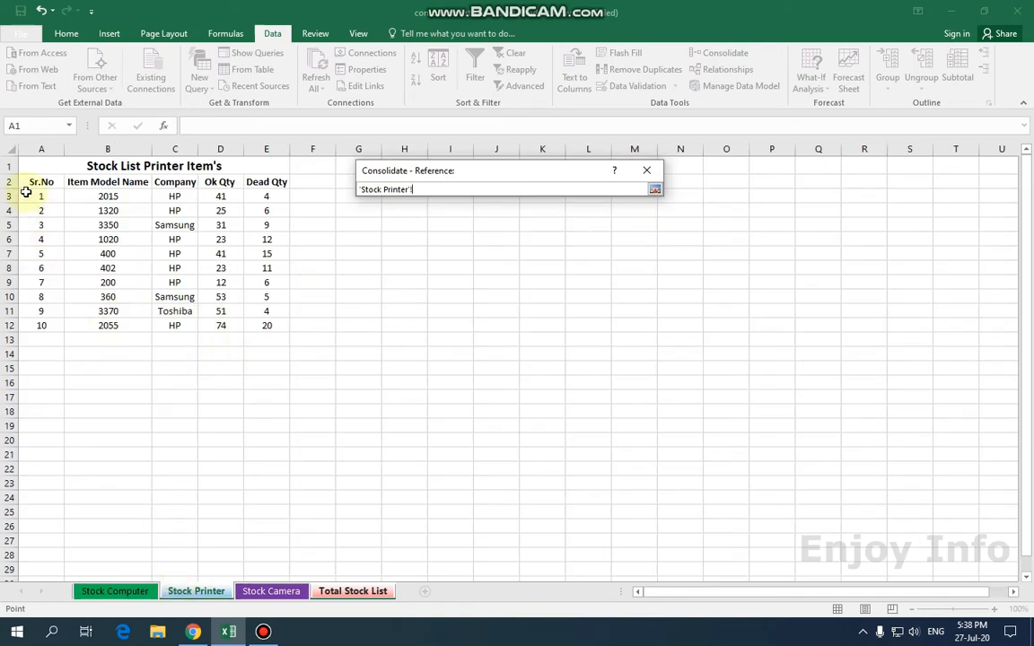
drag(25, 183, 272, 326)
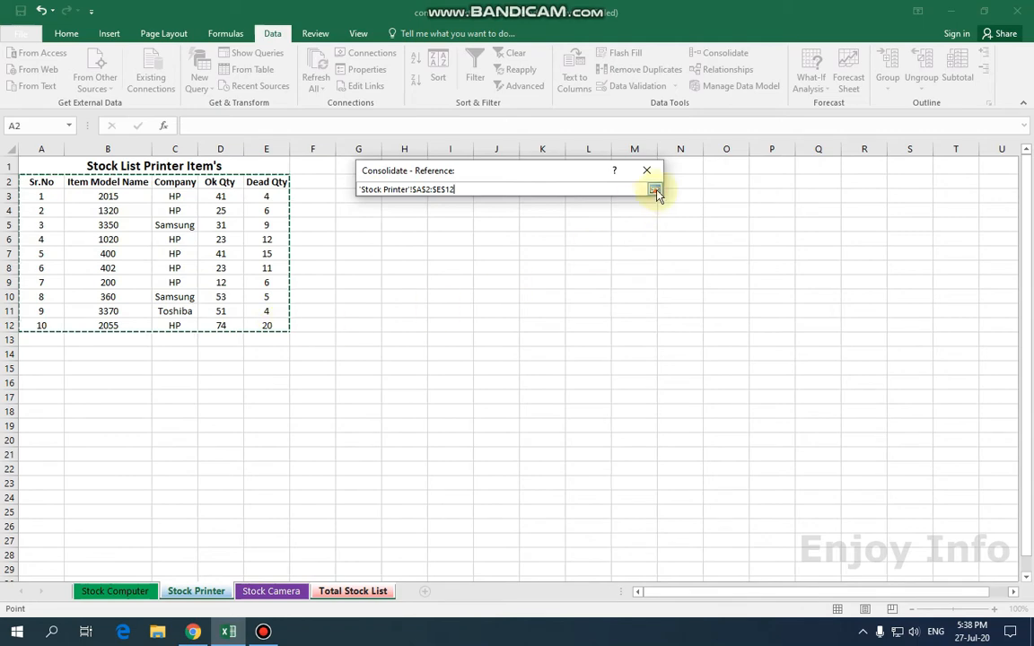
click(654, 190)
click(632, 266)
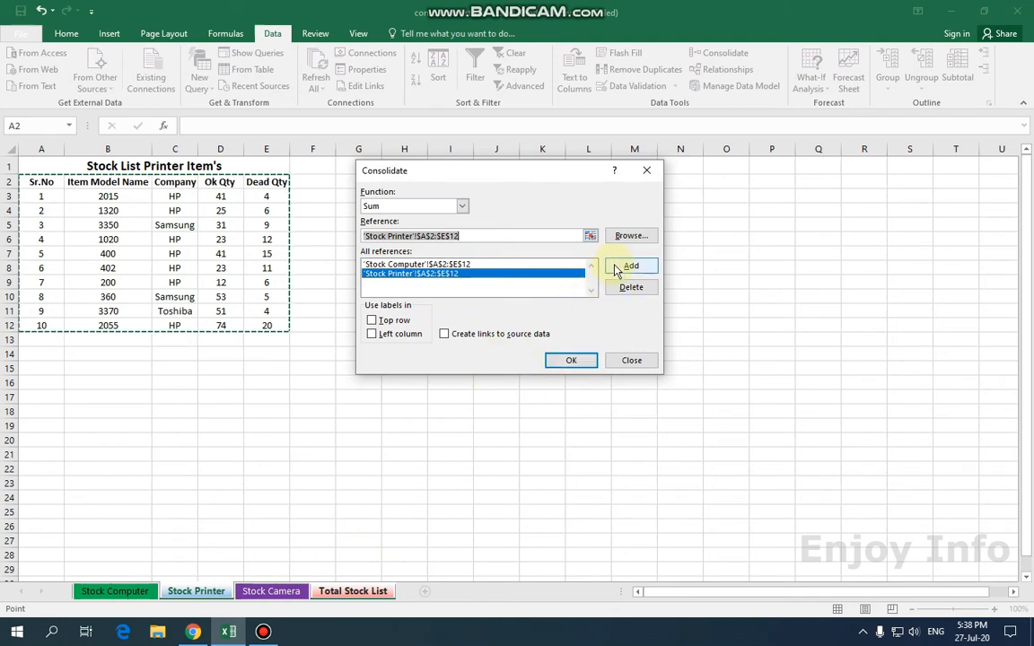
Add range A2:E12 of the Stock Camera sheet to the consolidation references
click(590, 235)
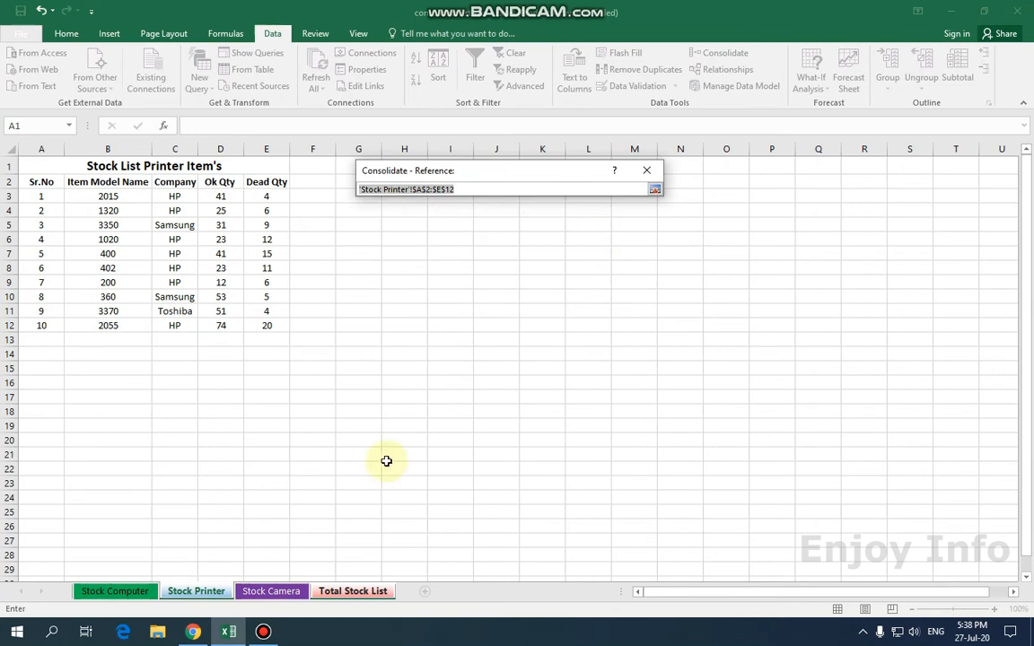
click(274, 592)
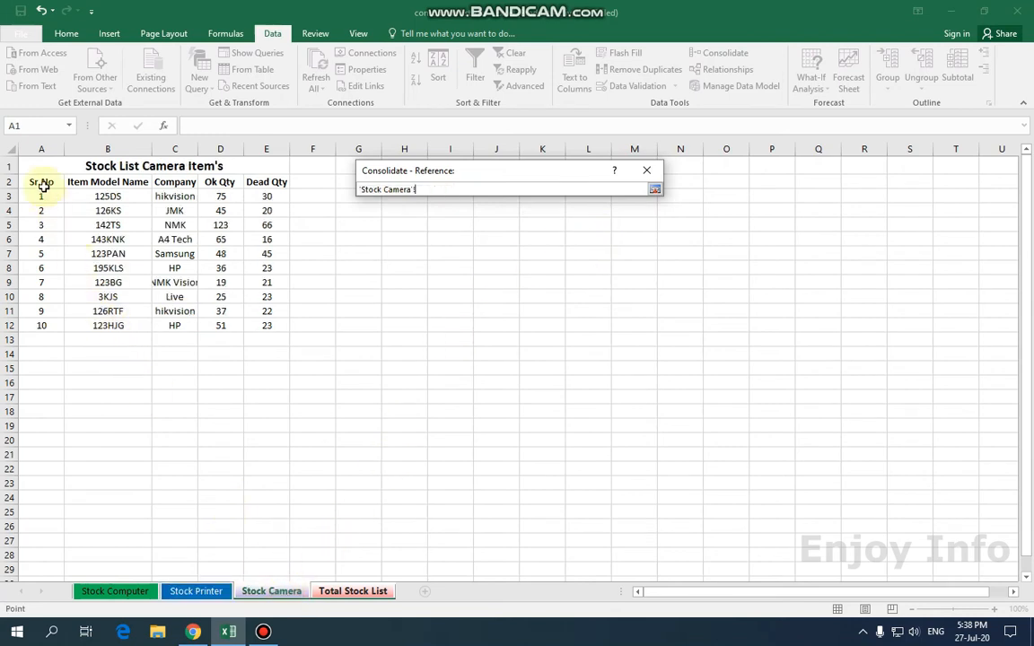
drag(24, 180, 270, 325)
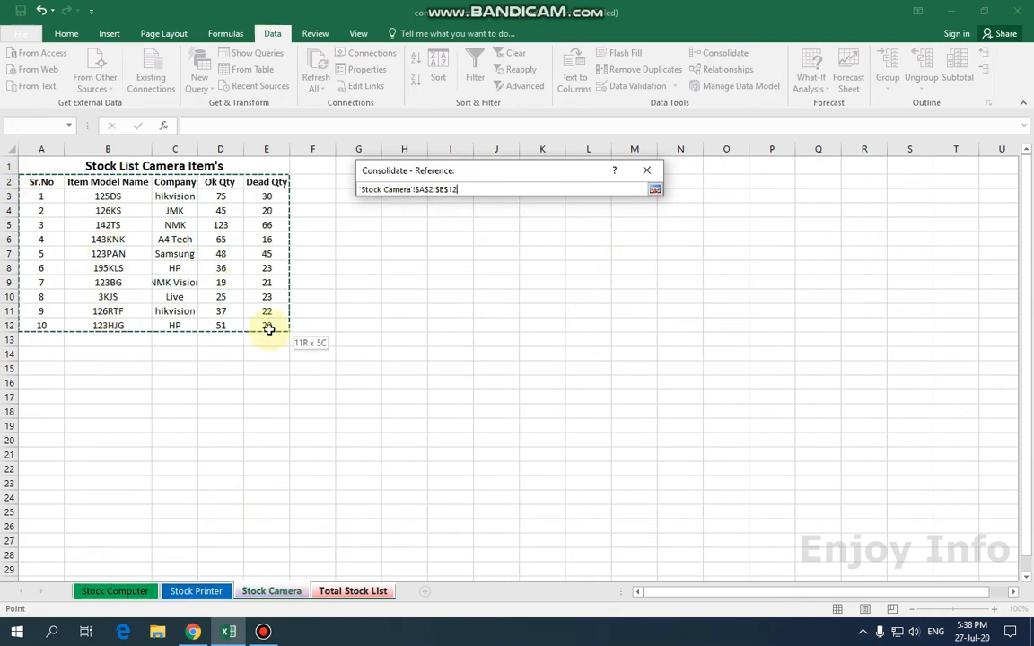
click(656, 191)
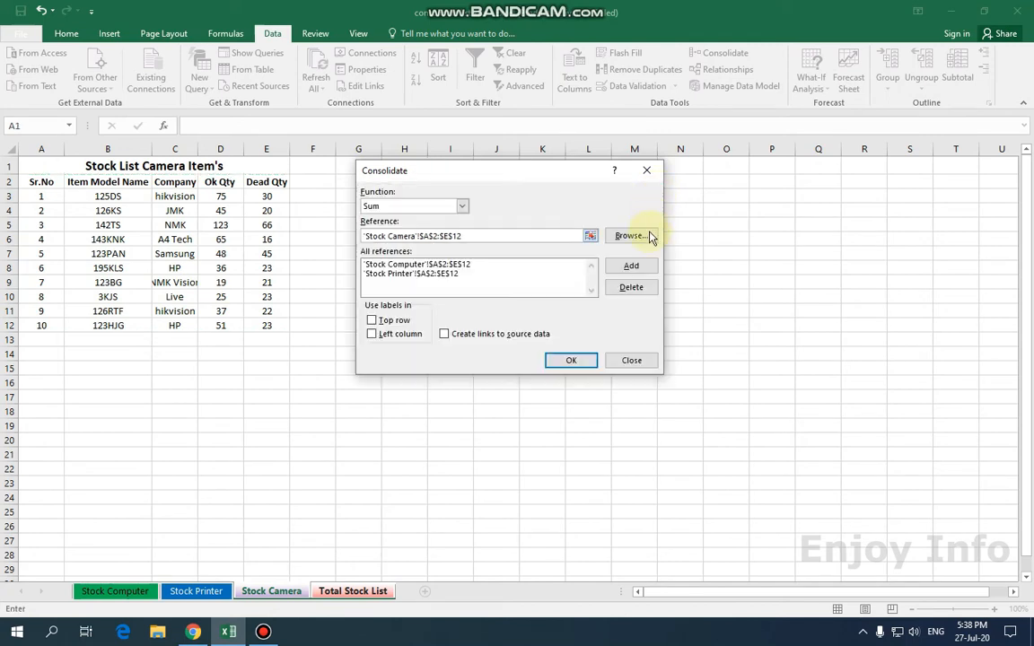
click(633, 267)
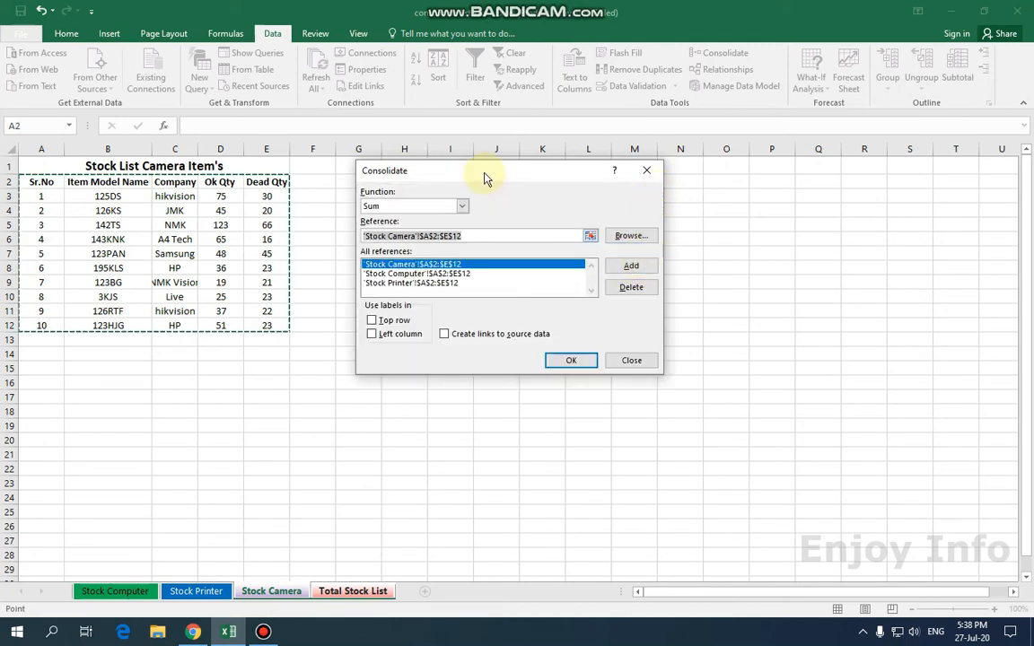
Use the labels in the top row and left column, and run the consolidation
drag(485, 177, 568, 175)
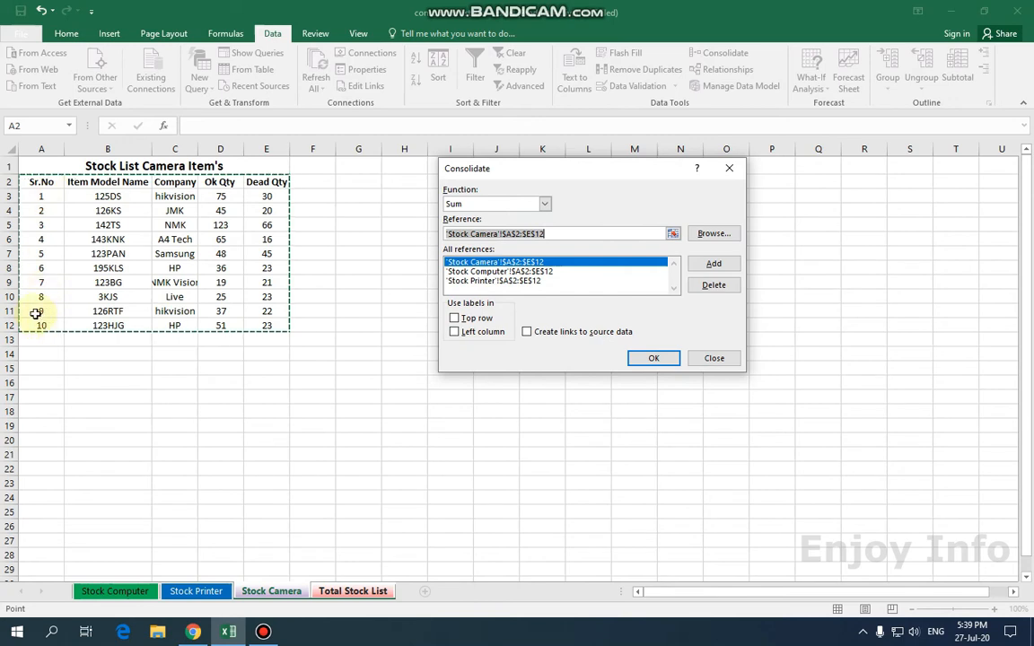
click(454, 319)
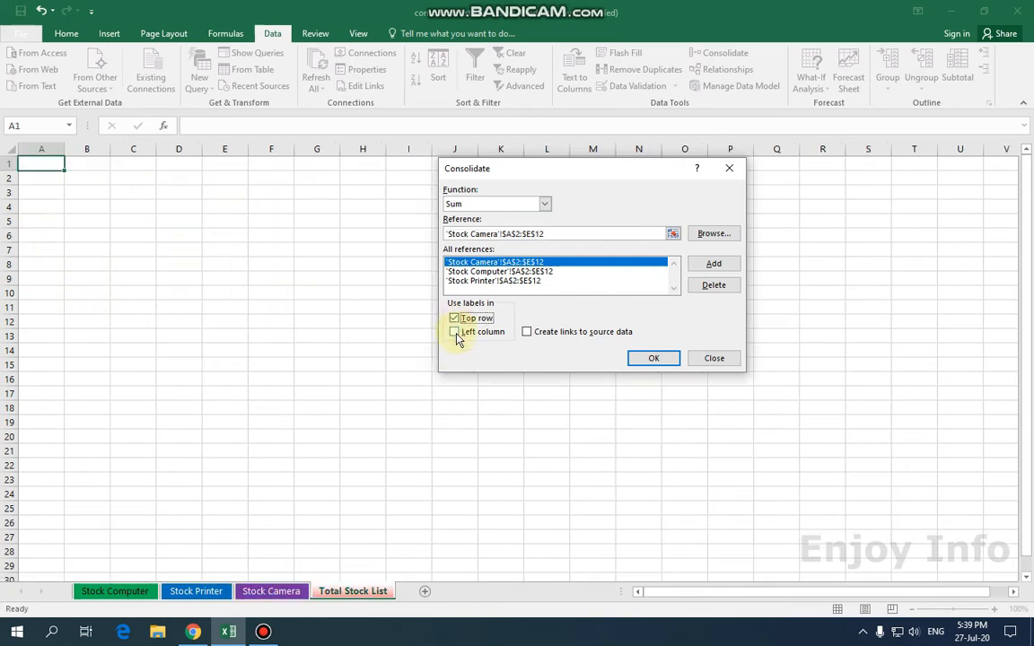
click(455, 333)
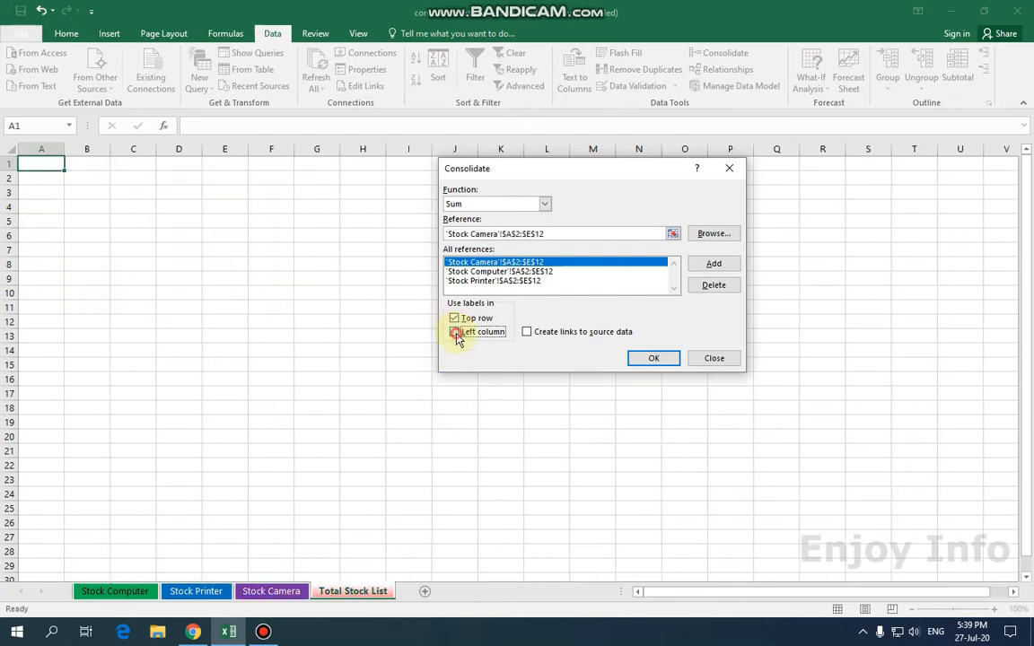
click(643, 360)
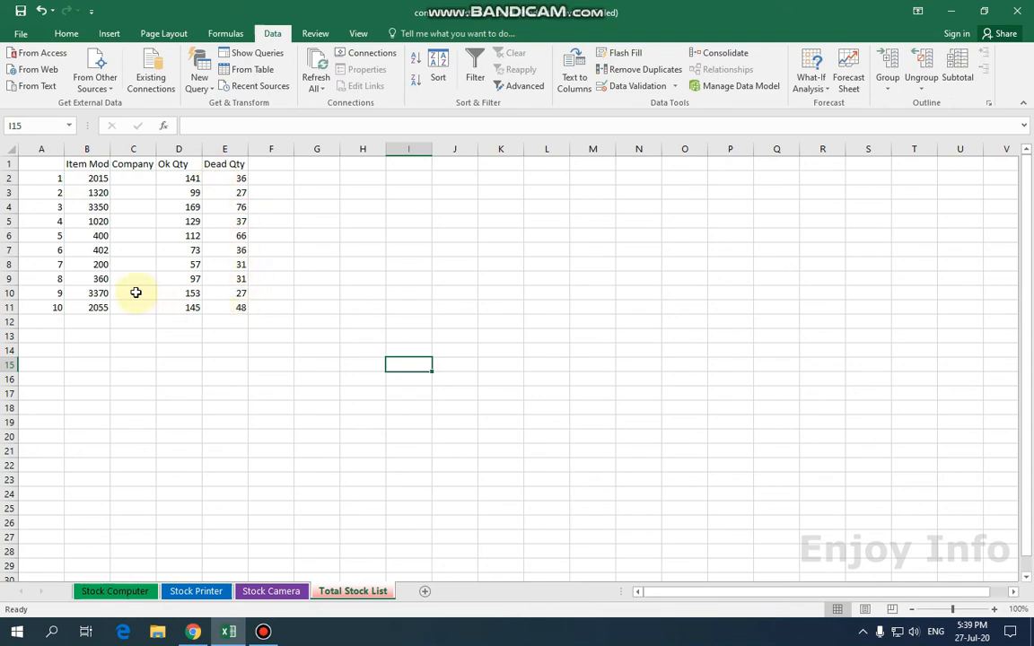
Compare the consolidated Ok Qty and Dead Qty on Total Stock List with the computer, printer and camera source lists
click(142, 176)
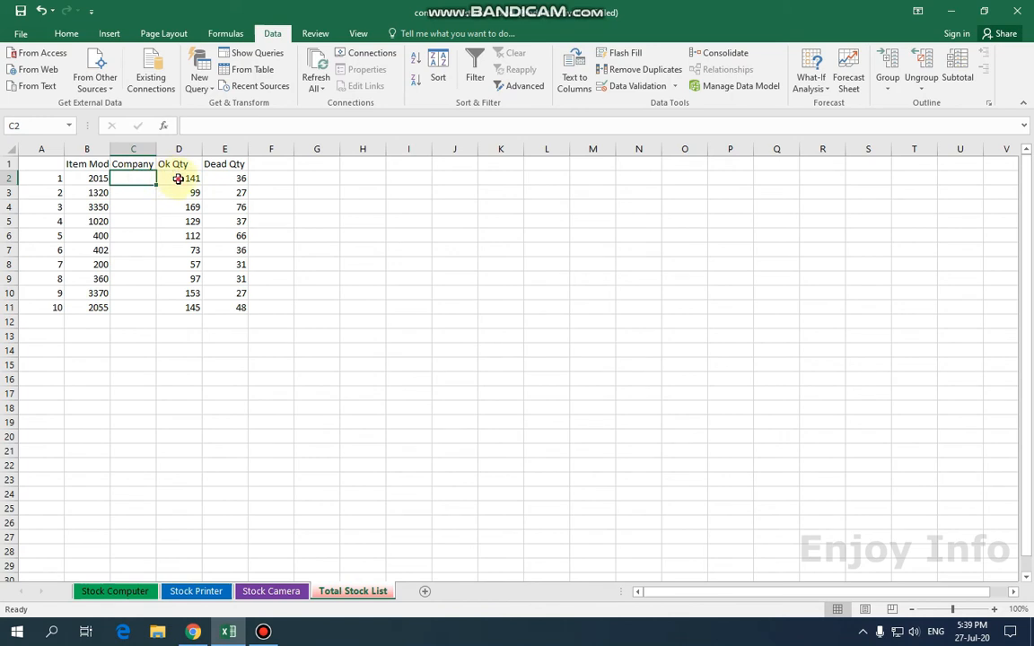
click(167, 178)
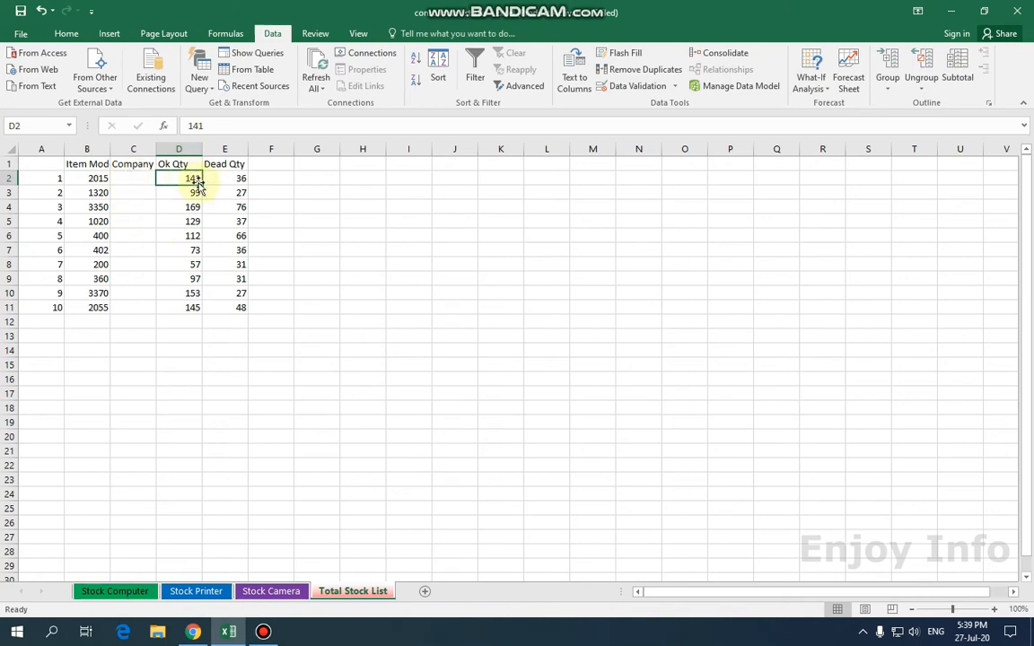
click(131, 596)
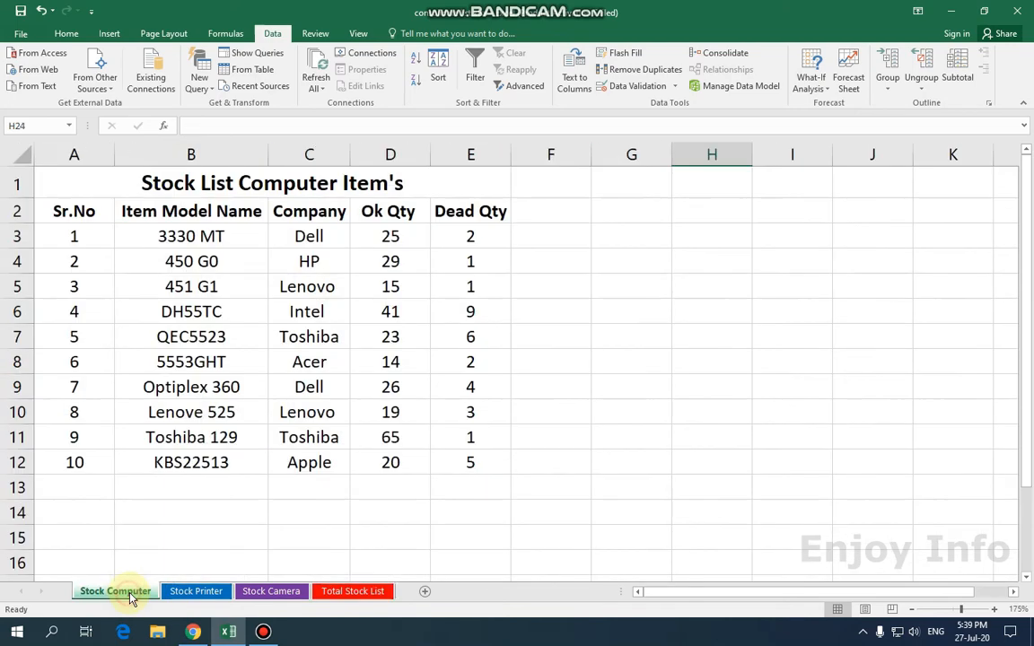
click(185, 594)
click(265, 594)
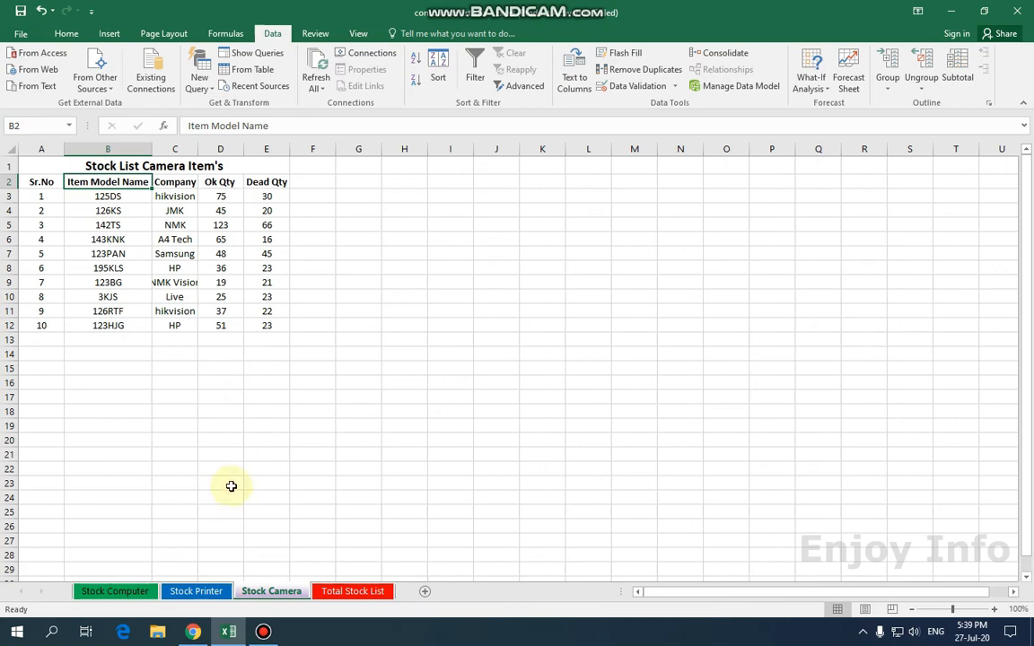
click(332, 592)
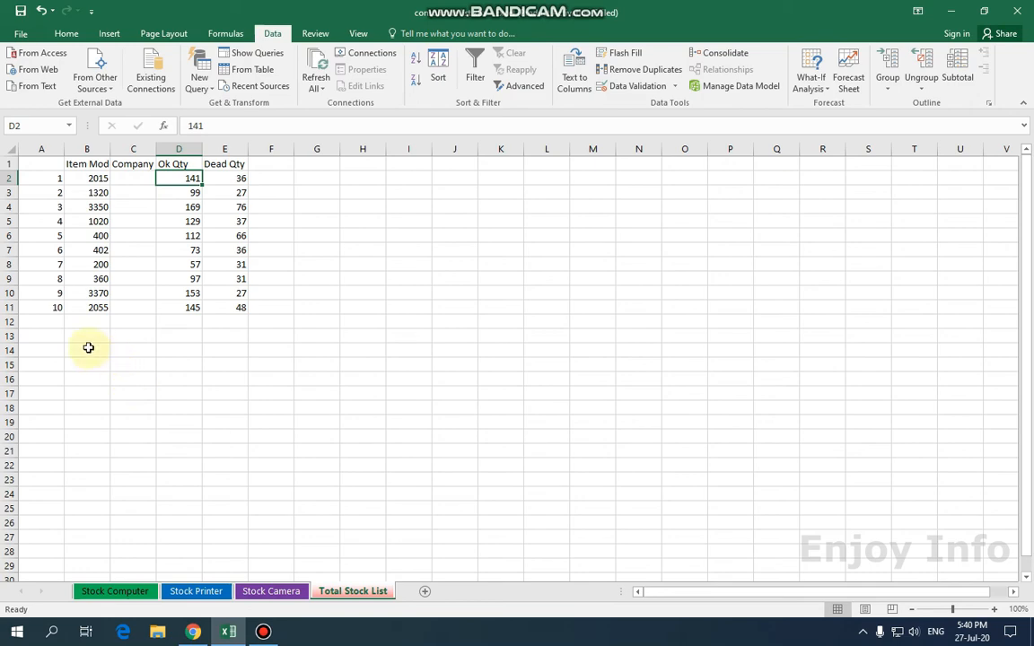
click(125, 591)
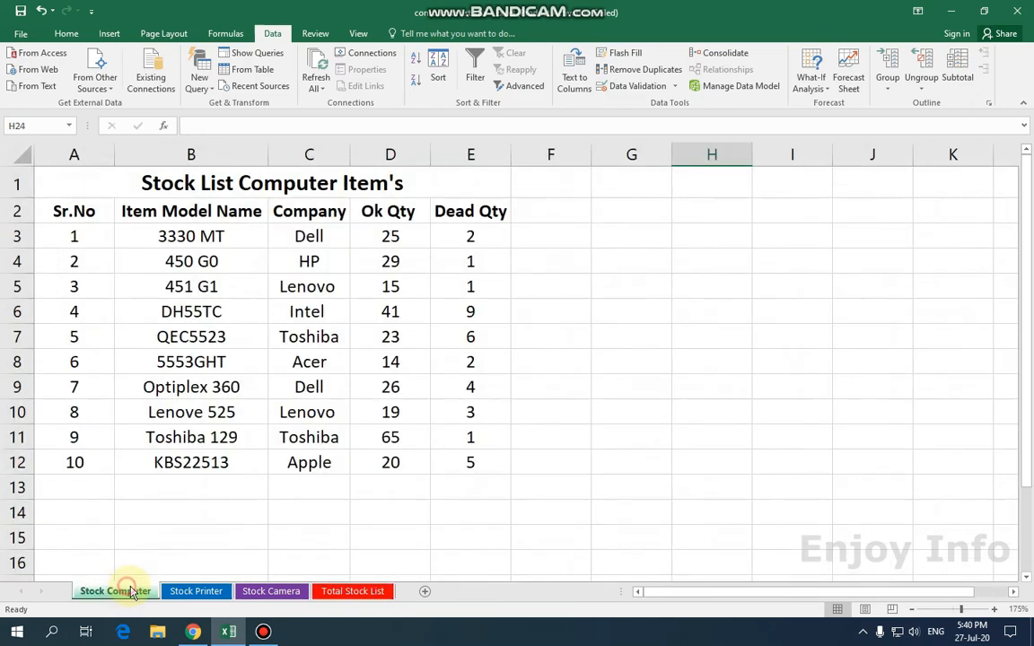
click(184, 591)
click(256, 593)
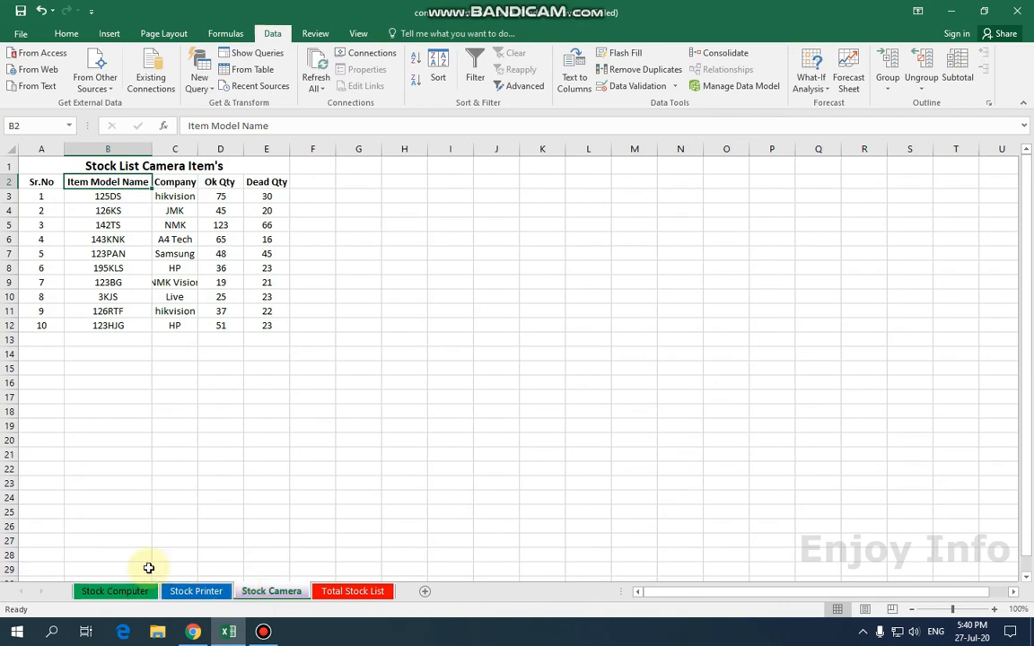
click(281, 402)
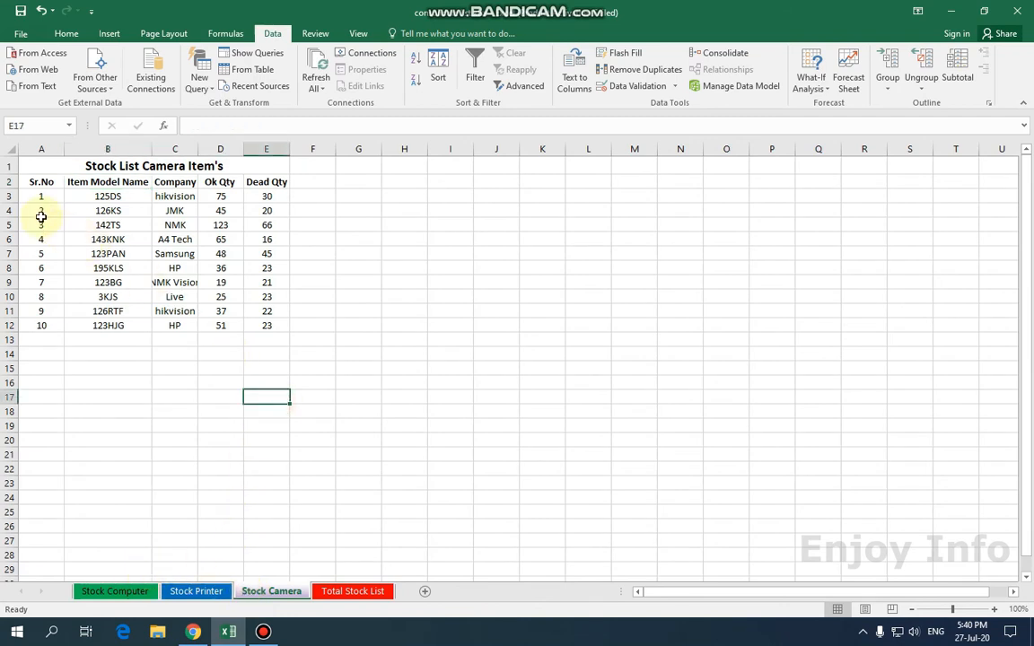
click(350, 592)
click(299, 381)
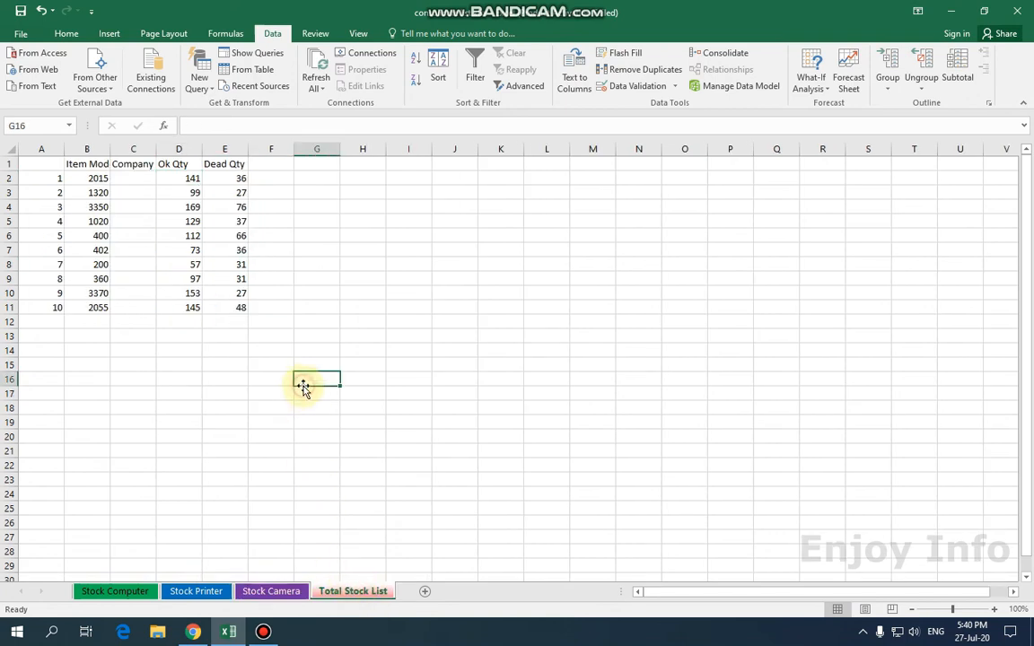